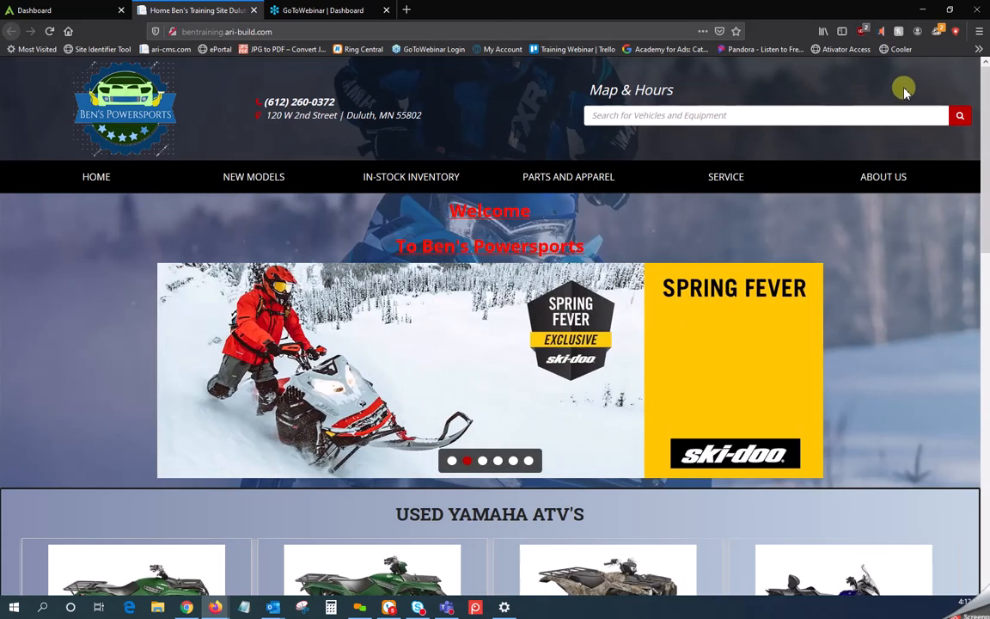
Step: Examine the header and footer of the Ben's Powersports home page for social media links
{"action": "scroll", "coordinate": [868, 188], "scroll_direction": "down", "scroll_amount": 5}
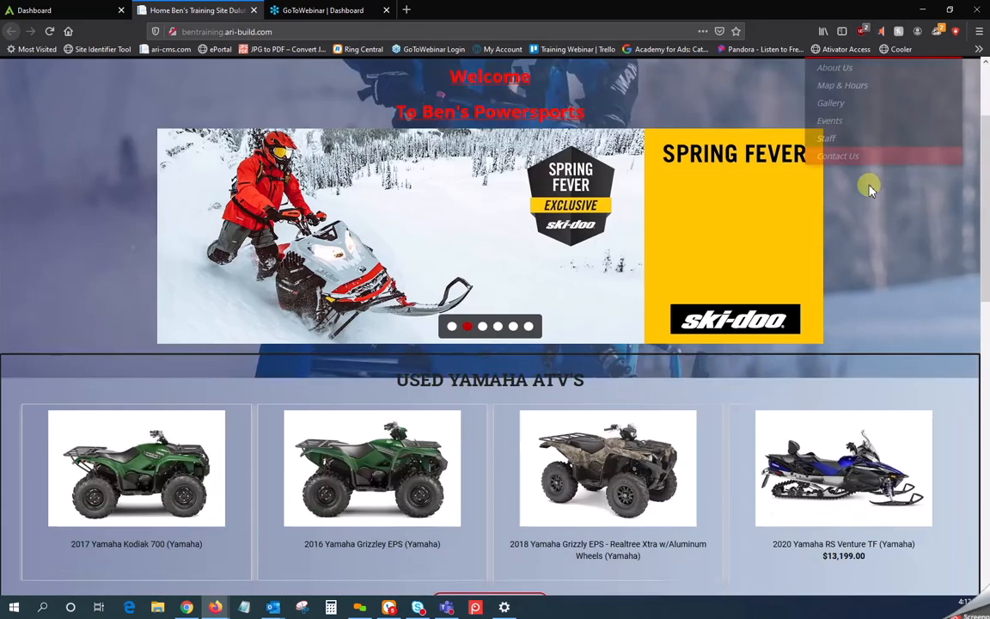
{"action": "scroll", "coordinate": [860, 216], "scroll_direction": "down", "scroll_amount": 3}
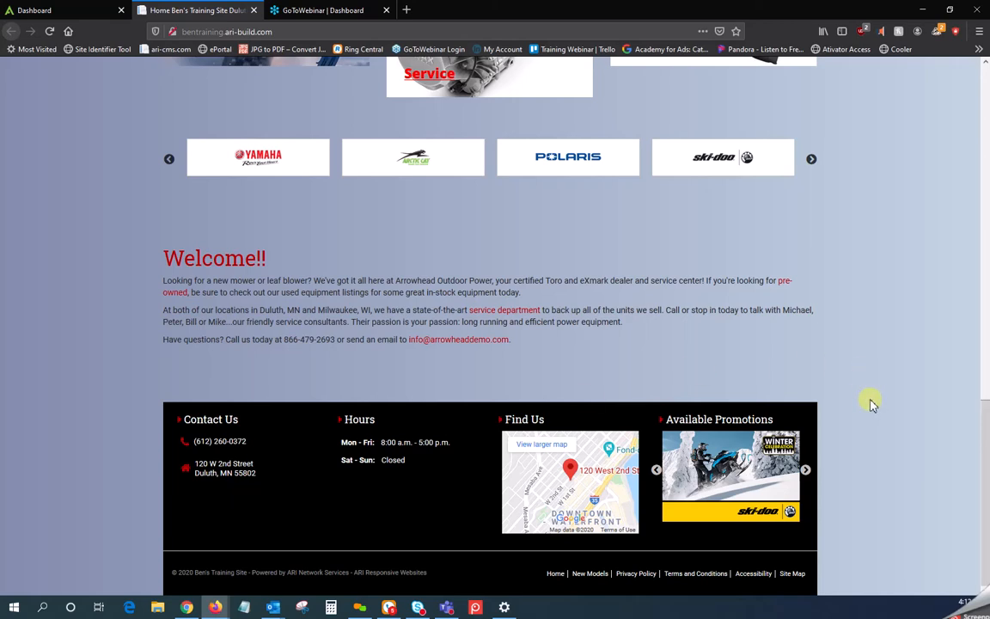
{"action": "scroll", "coordinate": [873, 401], "scroll_direction": "up", "scroll_amount": 3}
{"action": "scroll", "coordinate": [869, 391], "scroll_direction": "up", "scroll_amount": 5}
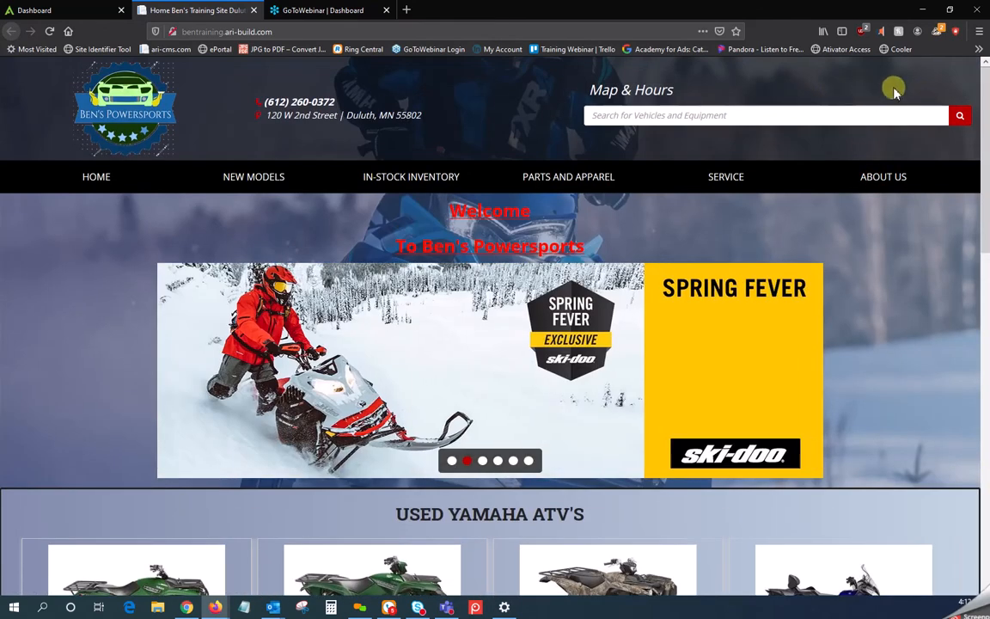
Step: Switch to the ARI CMS dashboard and open the component configuration for the bentraining.ari-build.com site
{"action": "left_click", "coordinate": [100, 10]}
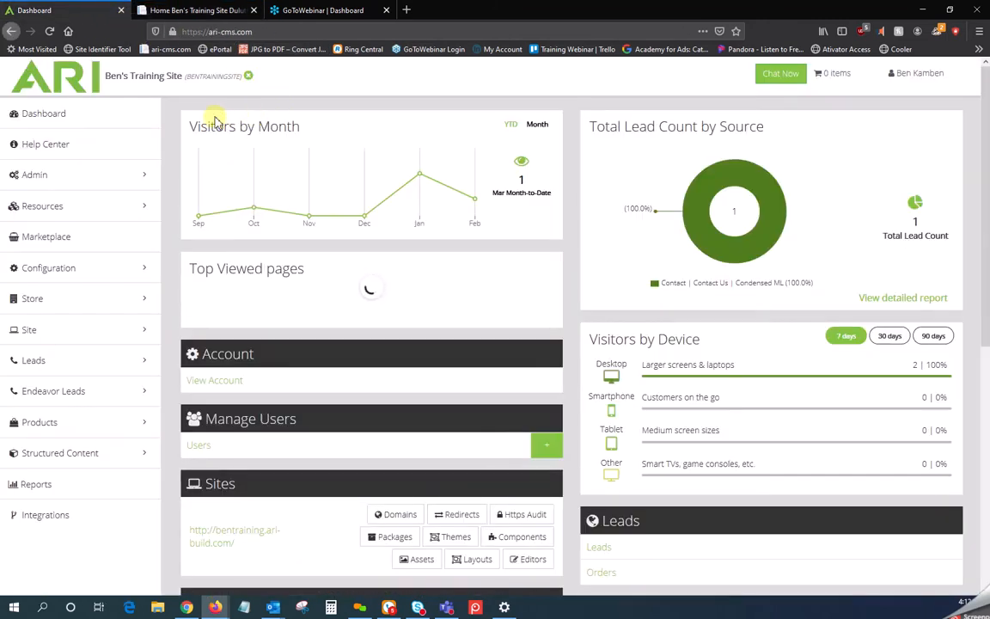
{"action": "left_click", "coordinate": [120, 116]}
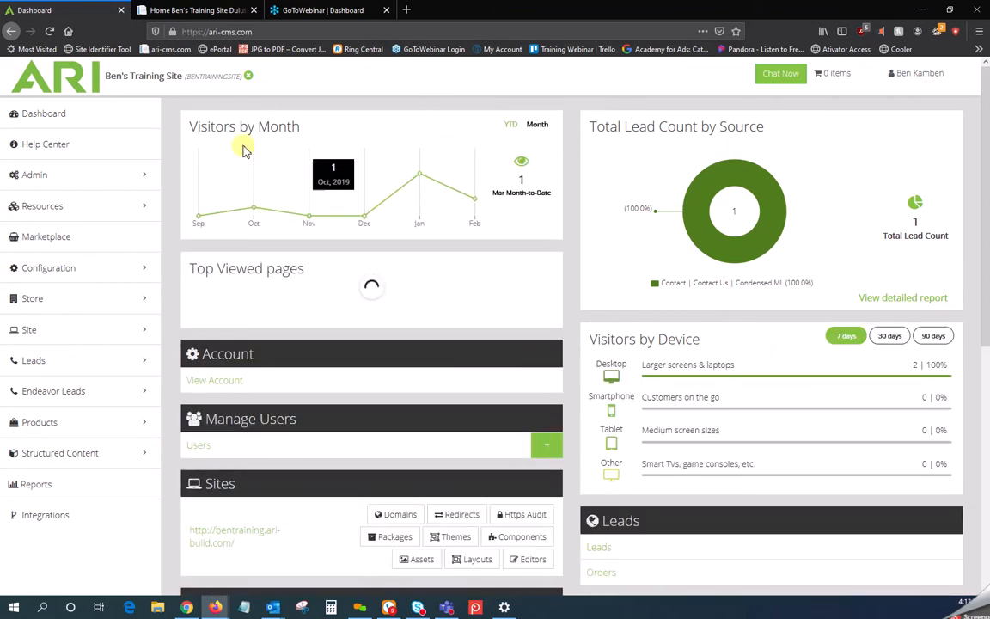
{"action": "scroll", "coordinate": [432, 234], "scroll_direction": "down", "scroll_amount": 2}
{"action": "scroll", "coordinate": [433, 235], "scroll_direction": "down", "scroll_amount": 1}
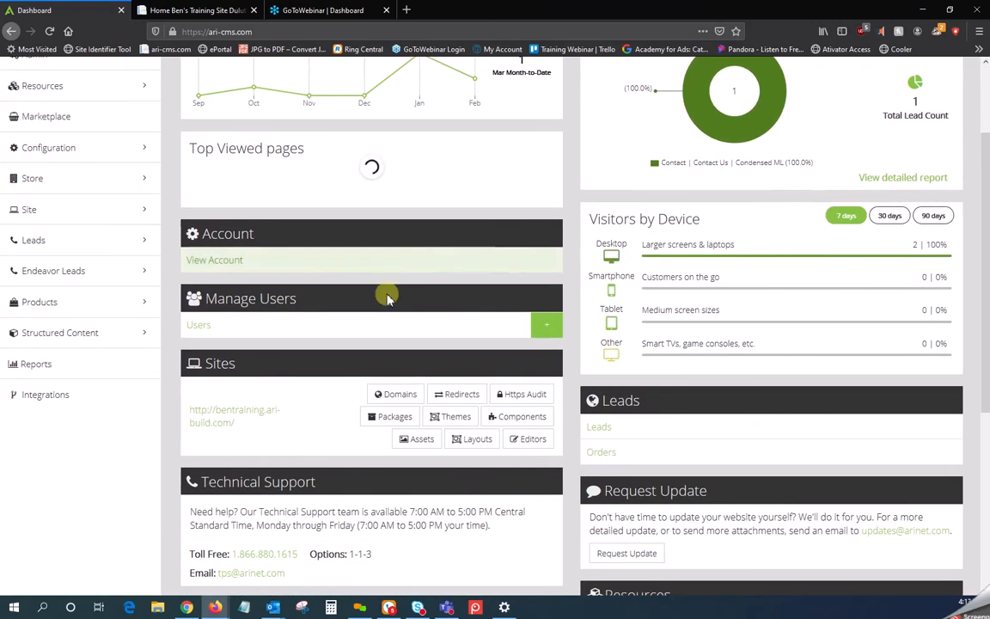
{"action": "left_click_drag", "start_coordinate": [236, 364], "coordinate": [201, 363]}
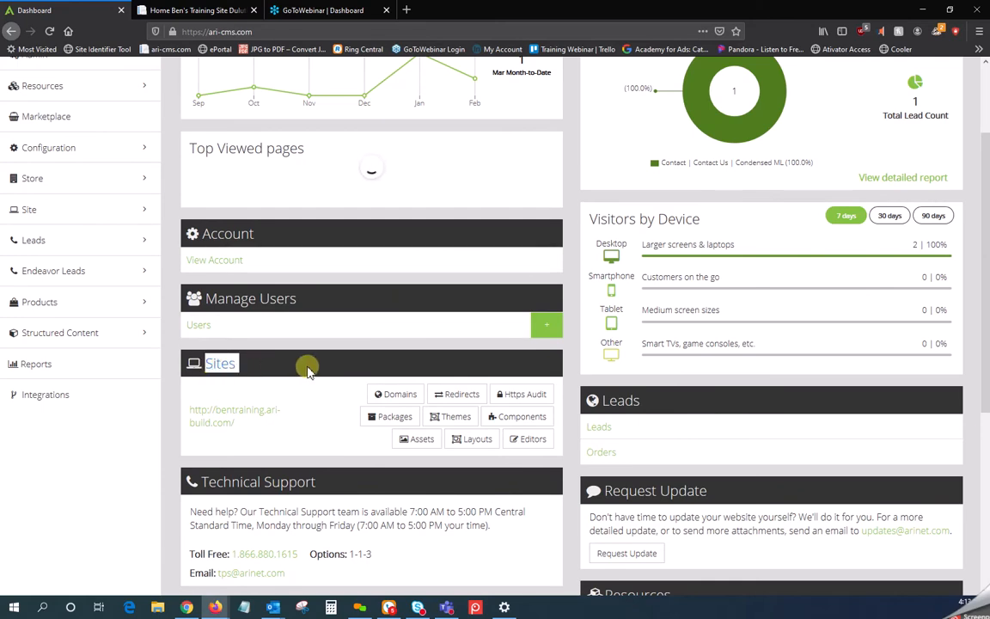
{"action": "left_click", "coordinate": [520, 419]}
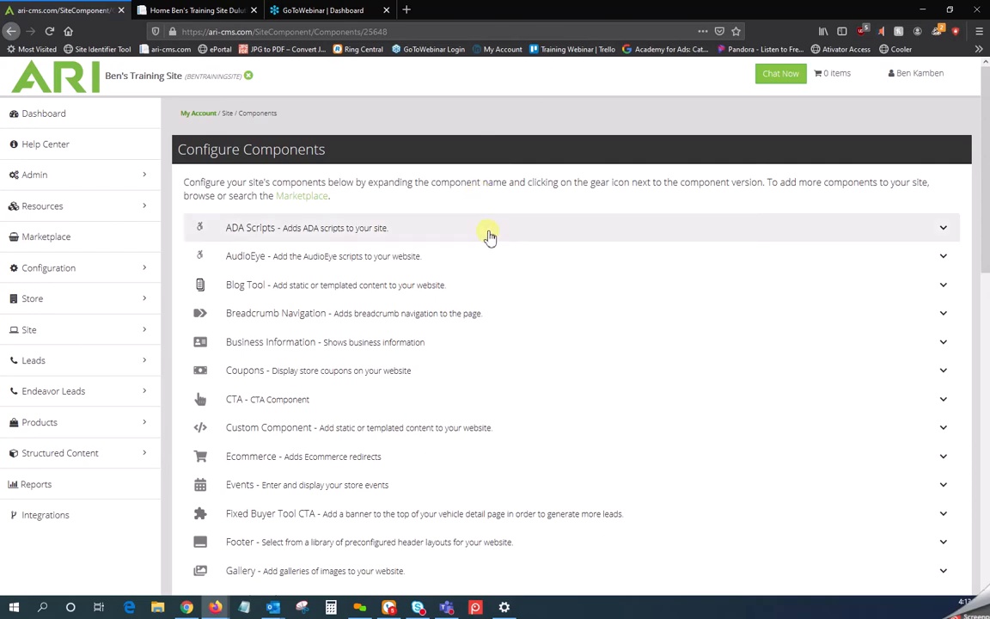
Step: Find Social Media among the site's components and open the settings of its existing Social Media Component instance
{"action": "scroll", "coordinate": [489, 228], "scroll_direction": "down", "scroll_amount": 4}
{"action": "scroll", "coordinate": [487, 241], "scroll_direction": "down", "scroll_amount": 5}
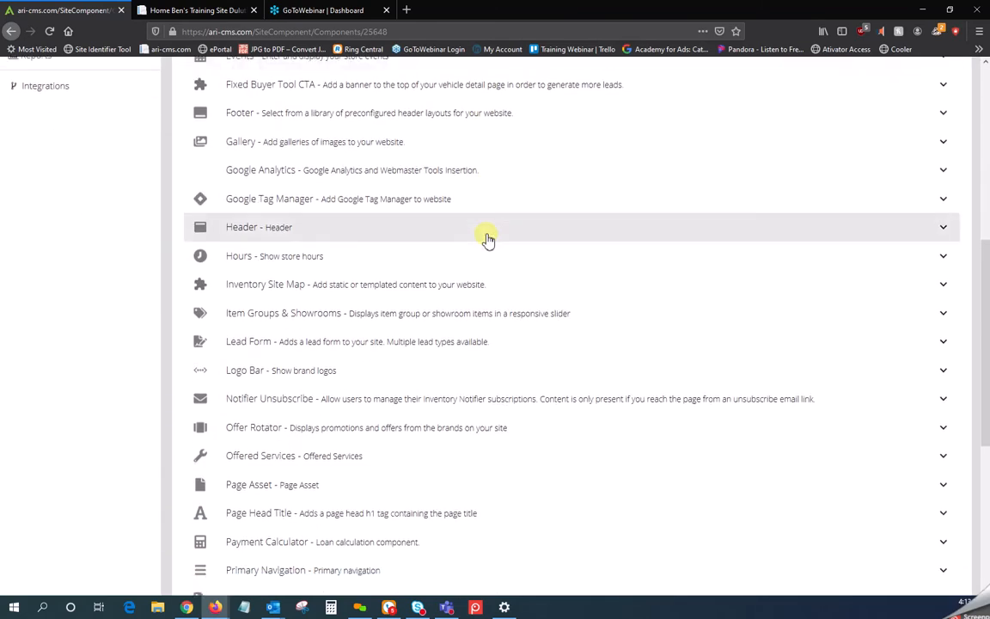
{"action": "scroll", "coordinate": [485, 243], "scroll_direction": "down", "scroll_amount": 2}
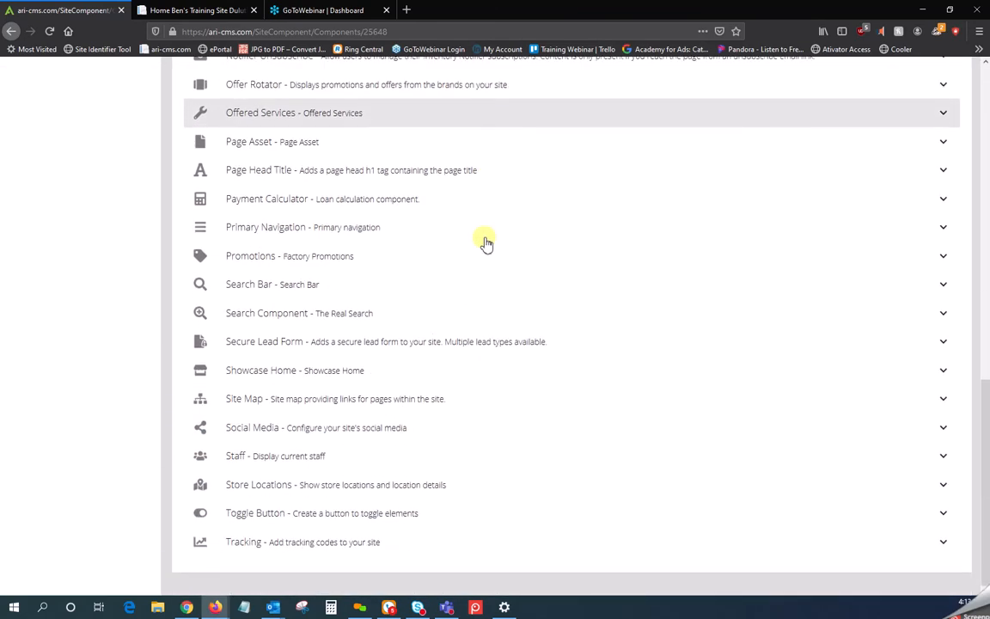
{"action": "left_click", "coordinate": [395, 429]}
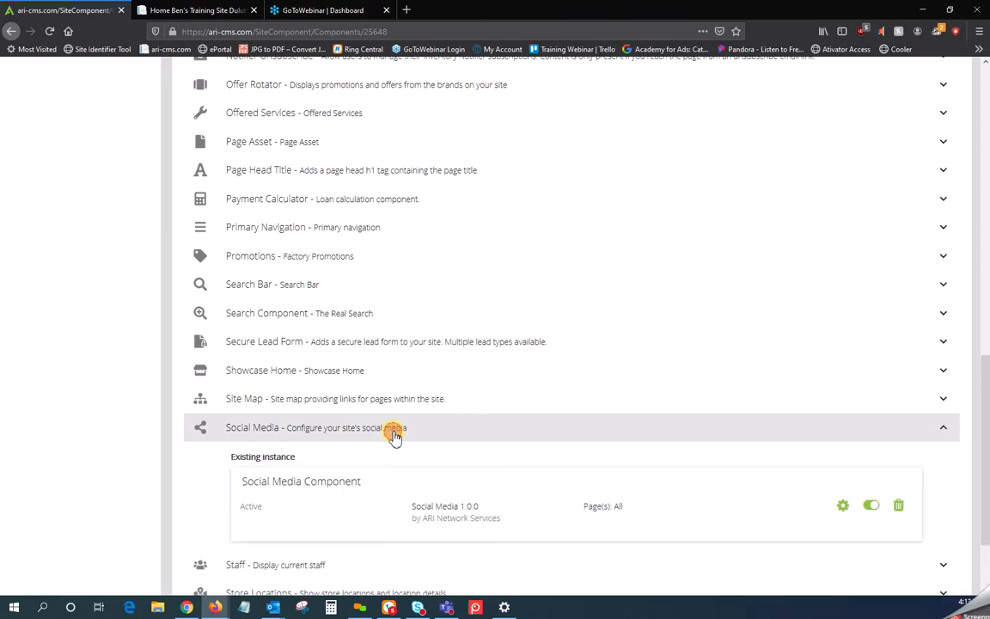
{"action": "scroll", "coordinate": [767, 382], "scroll_direction": "down", "scroll_amount": 2}
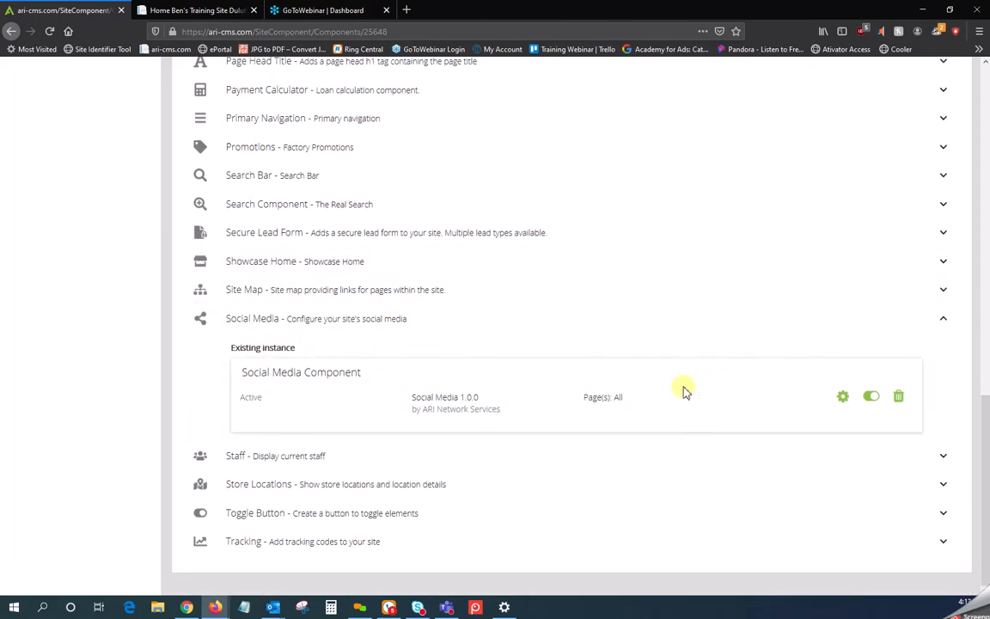
{"action": "left_click", "coordinate": [844, 399]}
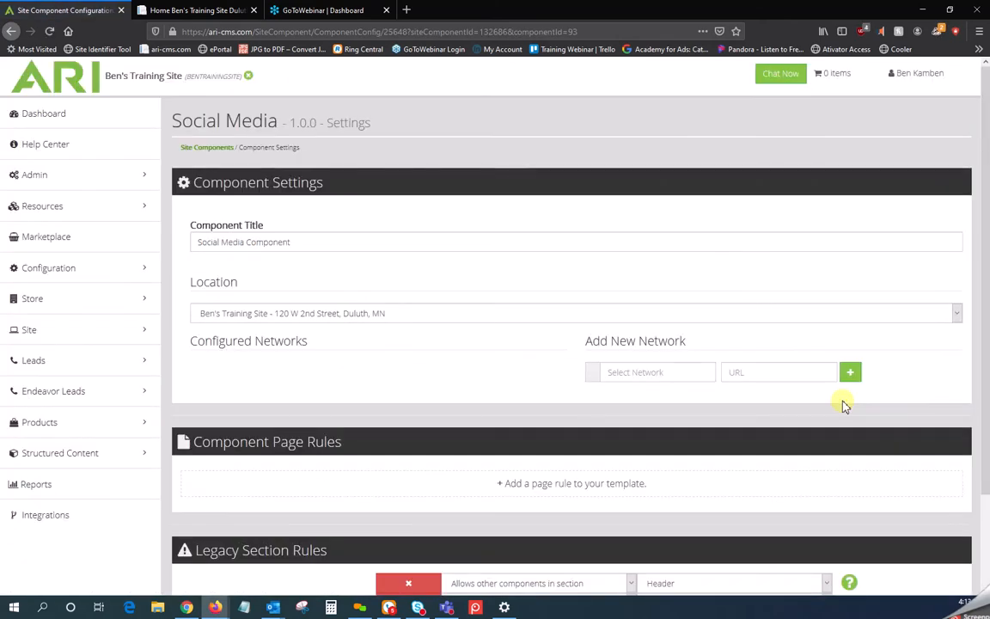
{"action": "left_click", "coordinate": [635, 372]}
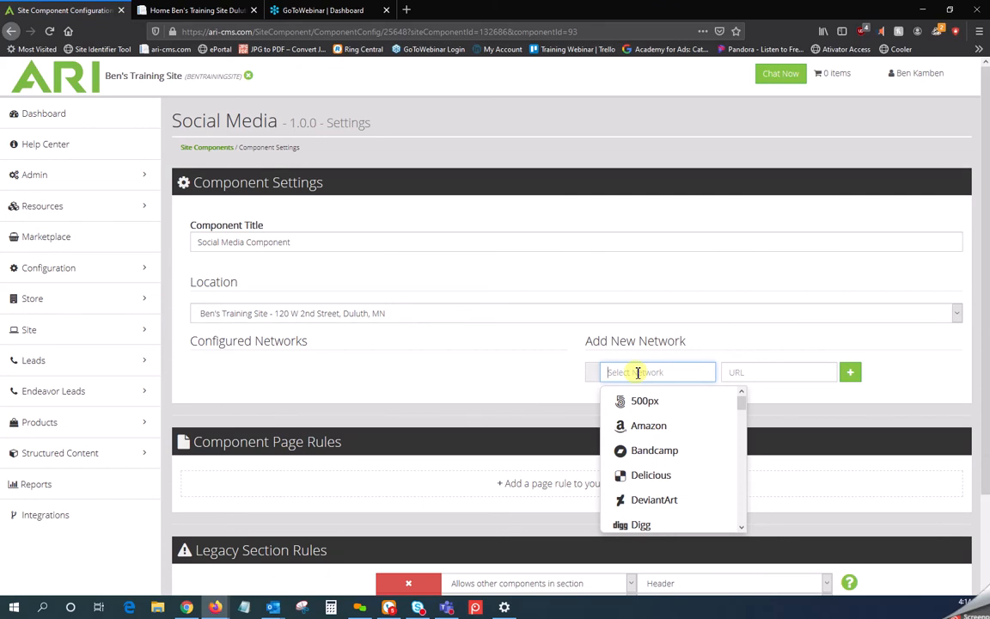
{"action": "type", "text": "facebook"}
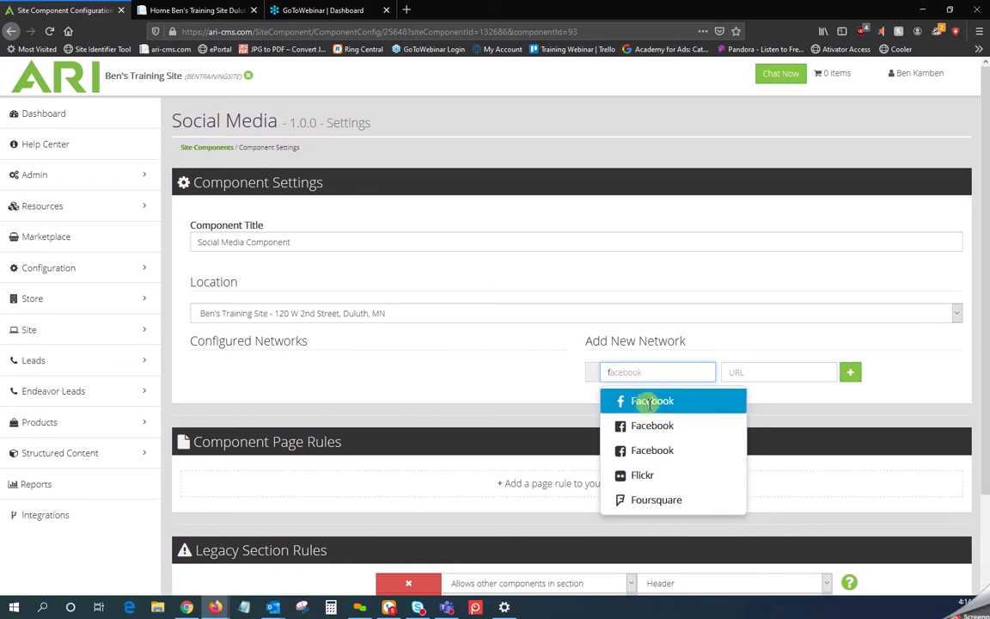
{"action": "left_click", "coordinate": [651, 401]}
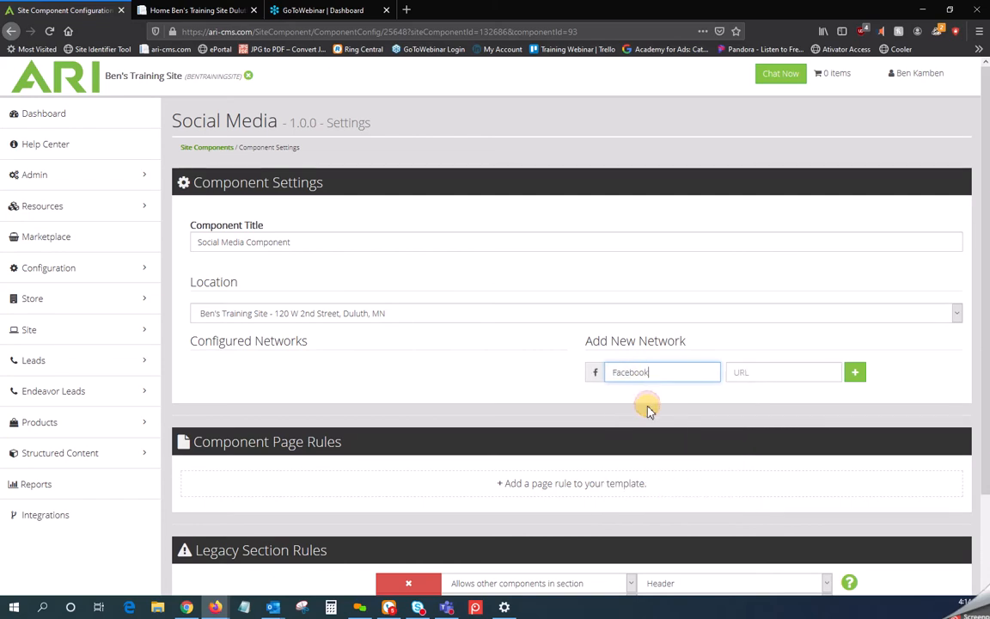
{"action": "left_click", "coordinate": [767, 373]}
{"action": "type", "text": "www"}
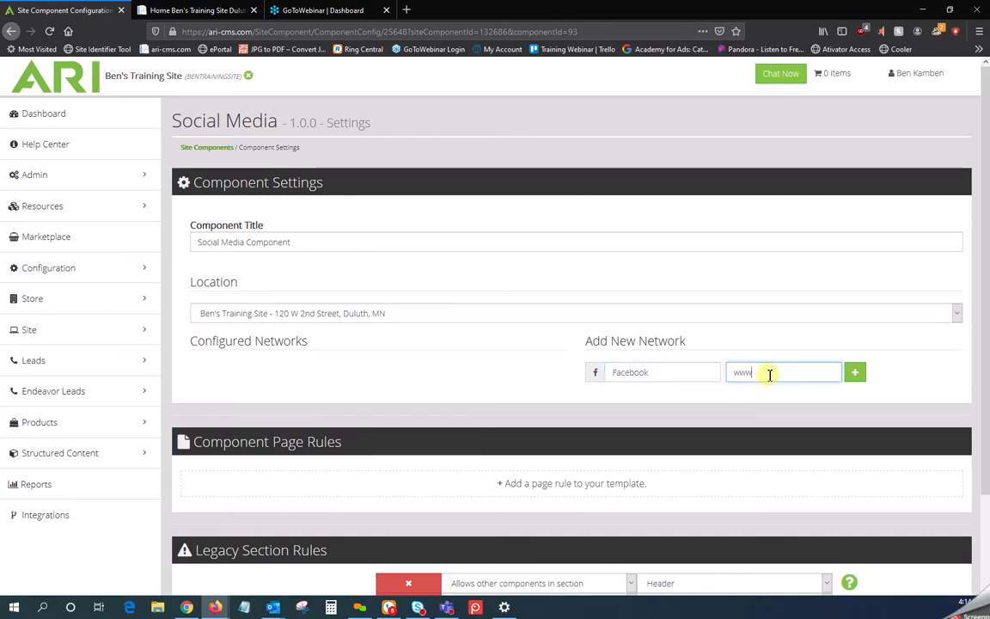
{"action": "key", "text": "BackSpace"}
{"action": "key", "text": "BackSpace"}
{"action": "key", "text": "BackSpace"}
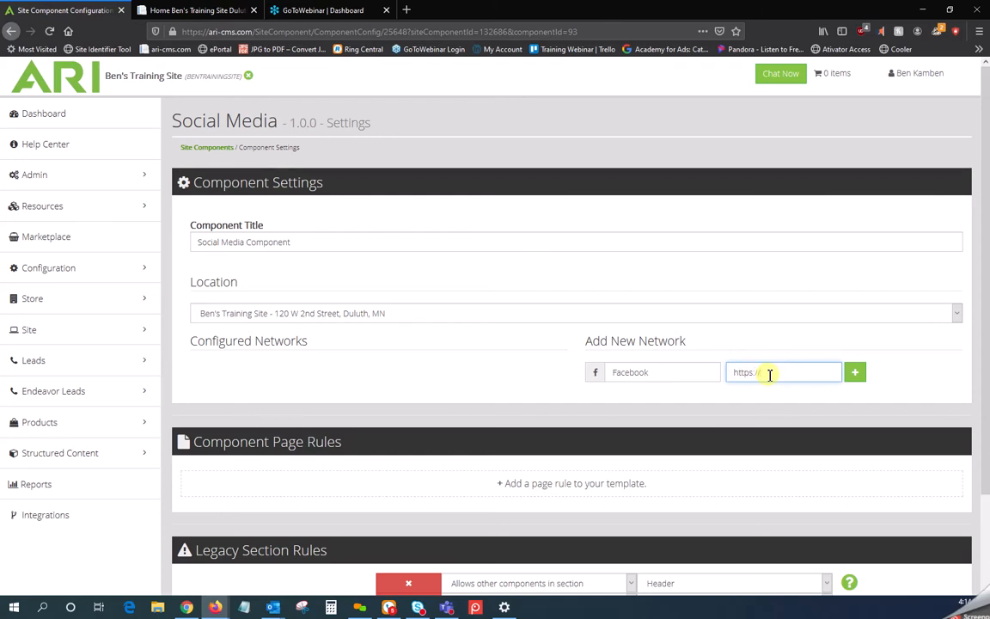
{"action": "type", "text": "https://www.facebo"}
{"action": "type", "text": "ok.com/login"}
{"action": "left_click", "coordinate": [855, 377]}
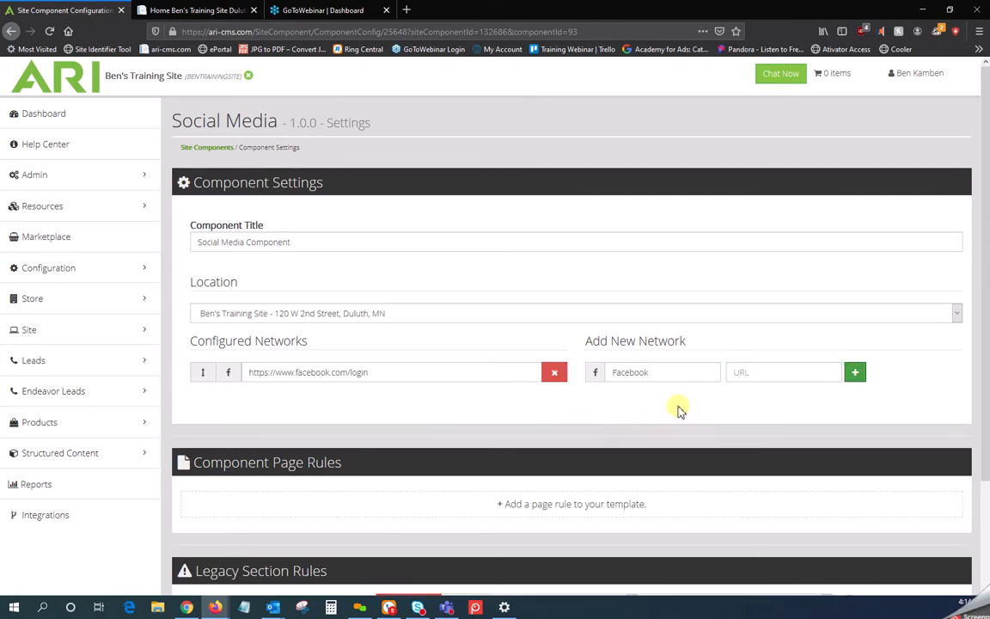
Step: Save the Social Media component settings and publish the site changes
{"action": "scroll", "coordinate": [626, 378], "scroll_direction": "down", "scroll_amount": 2}
{"action": "scroll", "coordinate": [626, 378], "scroll_direction": "down", "scroll_amount": 3}
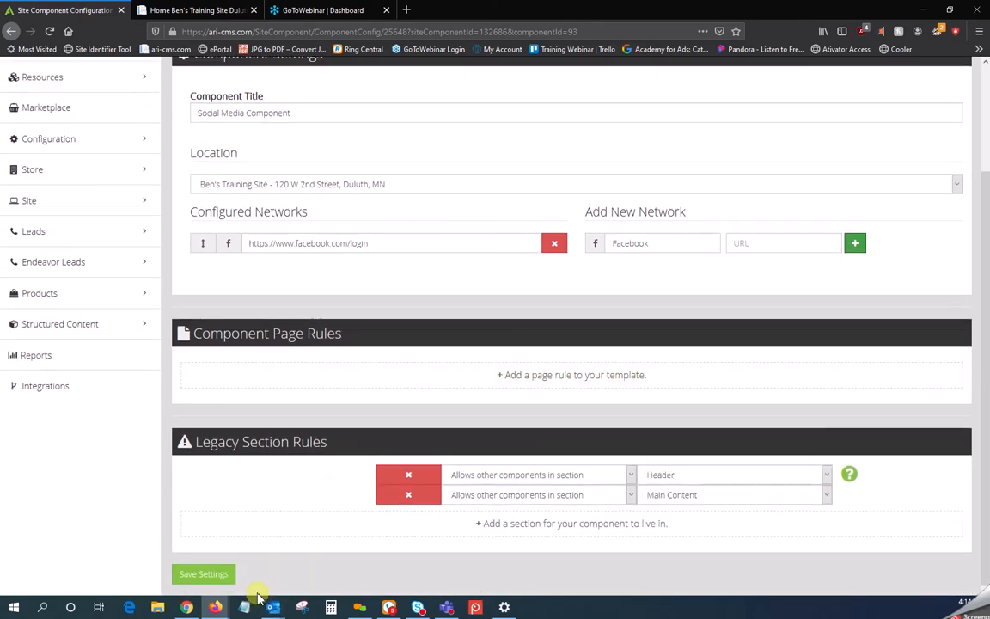
{"action": "left_click", "coordinate": [209, 573]}
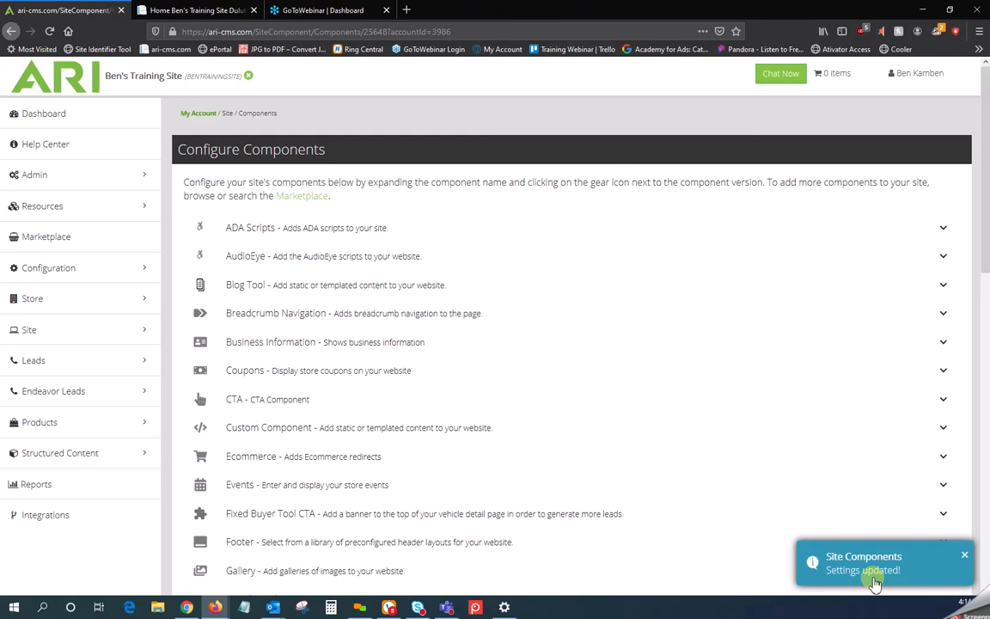
{"action": "left_click", "coordinate": [920, 78]}
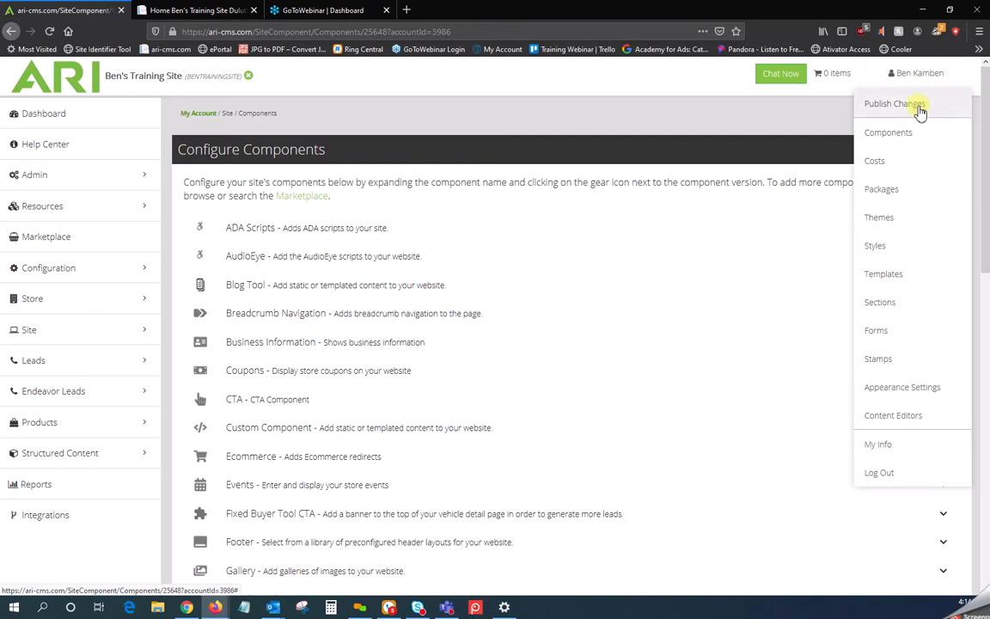
{"action": "left_click", "coordinate": [918, 109]}
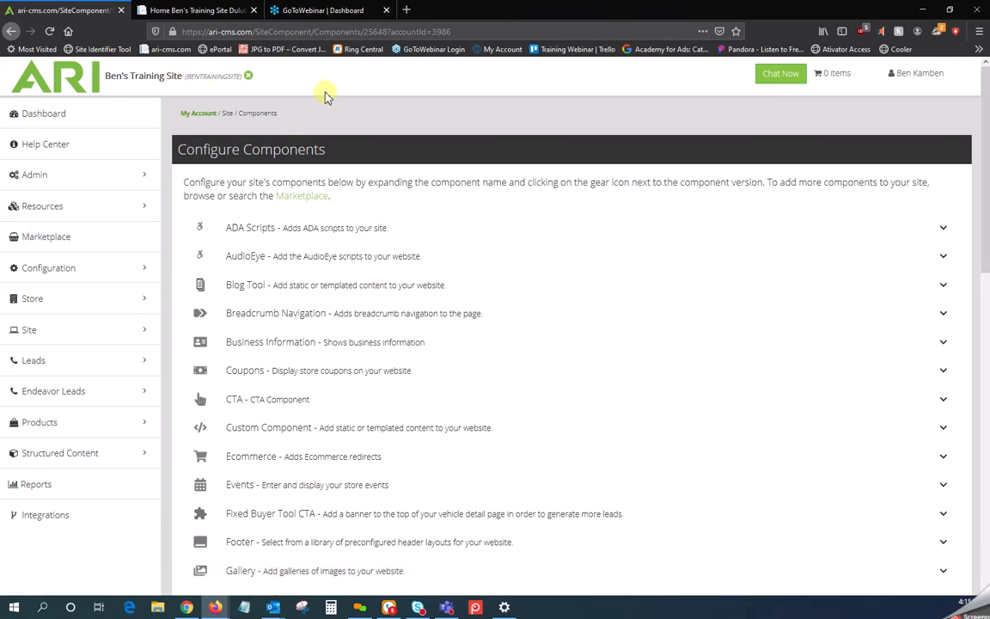
Step: Reload the Ben's Powersports site and check its header and footer for the Facebook icon
{"action": "left_click", "coordinate": [212, 11]}
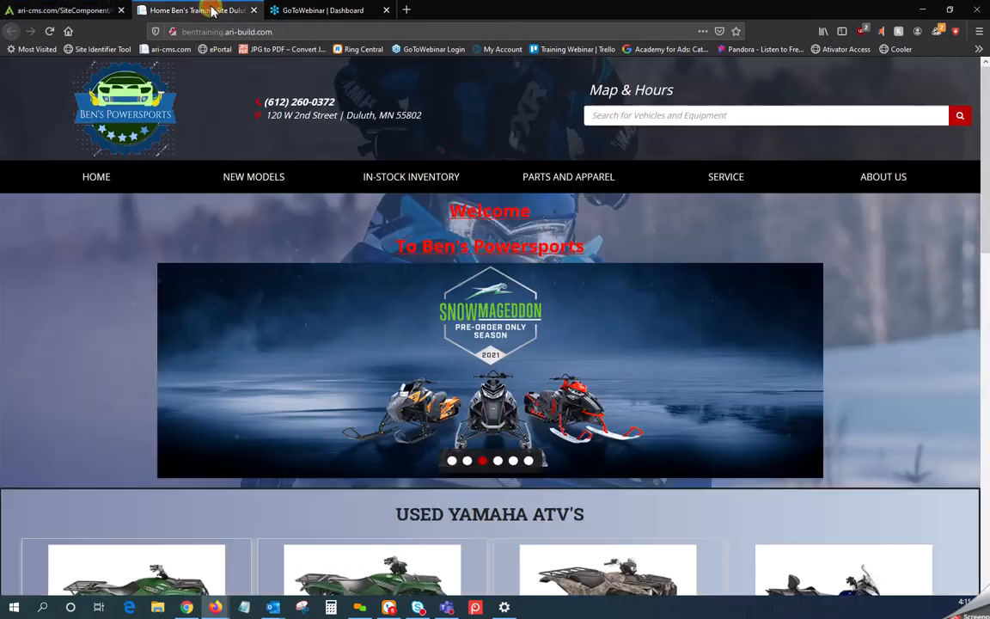
{"action": "left_click", "coordinate": [50, 31]}
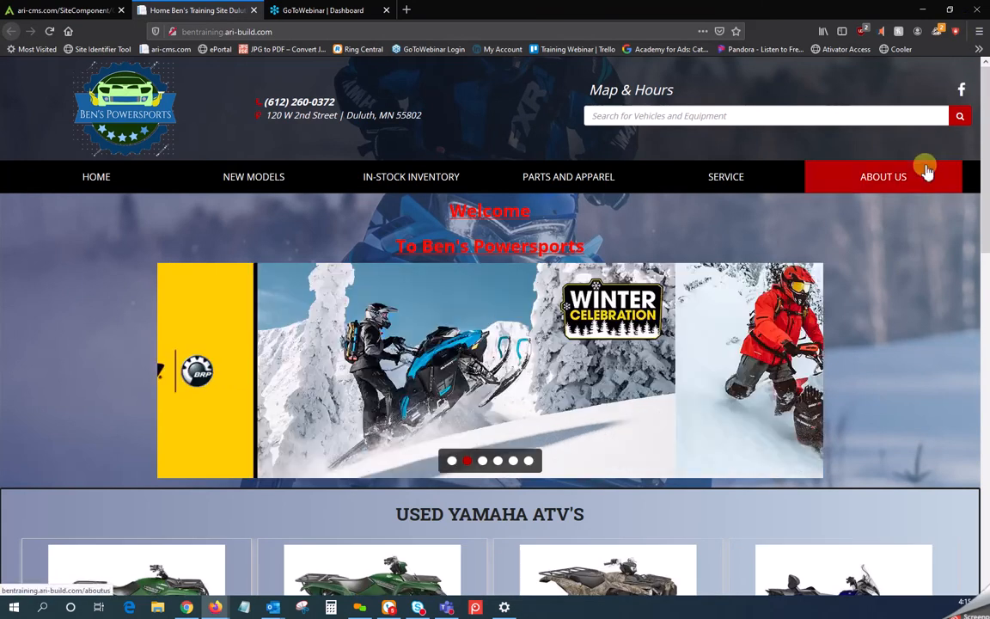
{"action": "scroll", "coordinate": [924, 301], "scroll_direction": "down", "scroll_amount": 10}
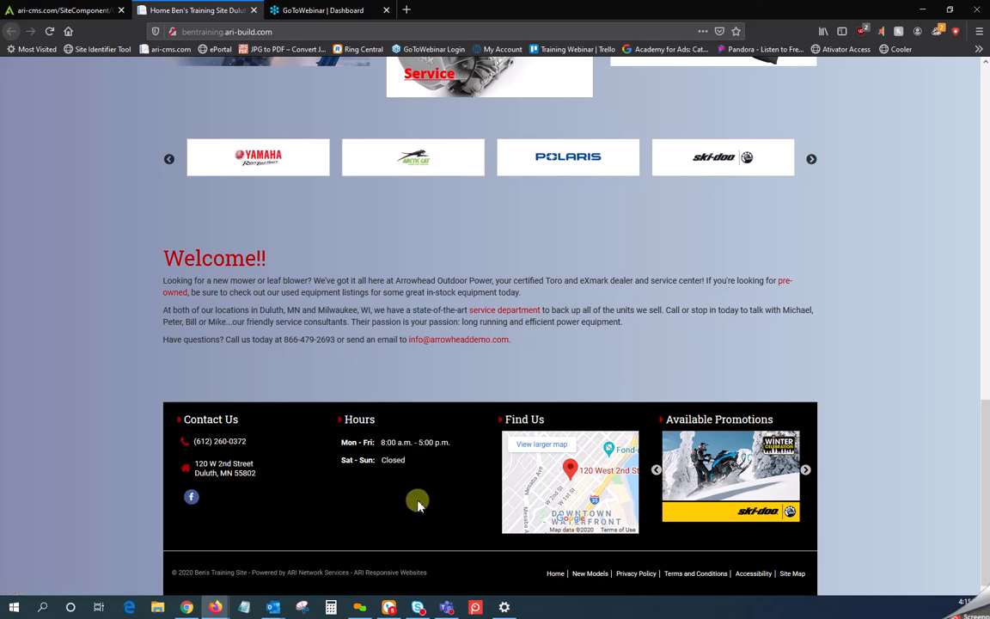
{"action": "scroll", "coordinate": [889, 427], "scroll_direction": "up", "scroll_amount": 3}
{"action": "scroll", "coordinate": [885, 421], "scroll_direction": "up", "scroll_amount": 8}
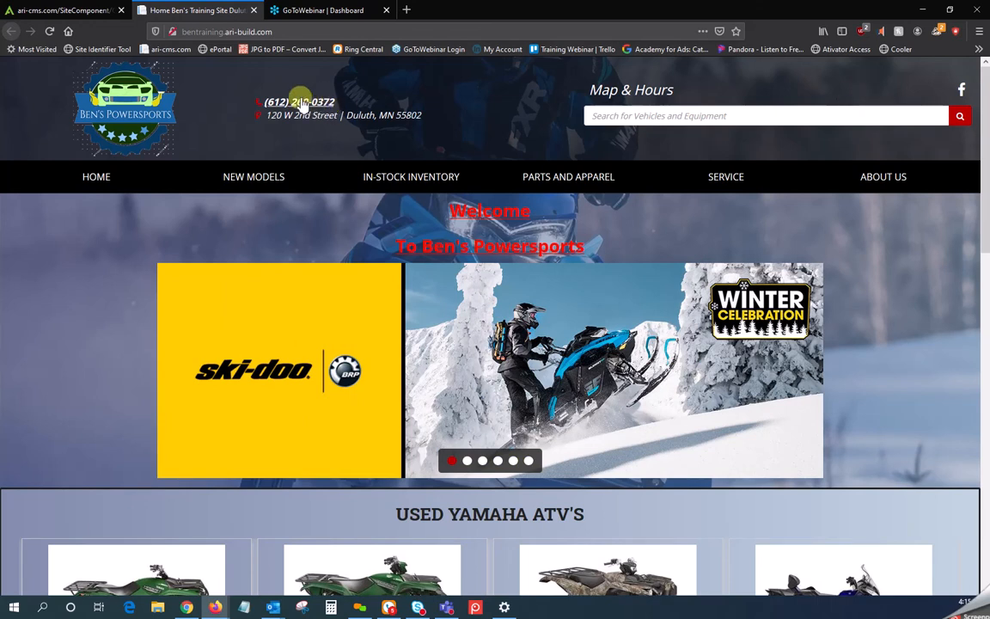
Step: Return to the CMS component list and reopen the Social Media Component's settings
{"action": "left_click", "coordinate": [100, 11]}
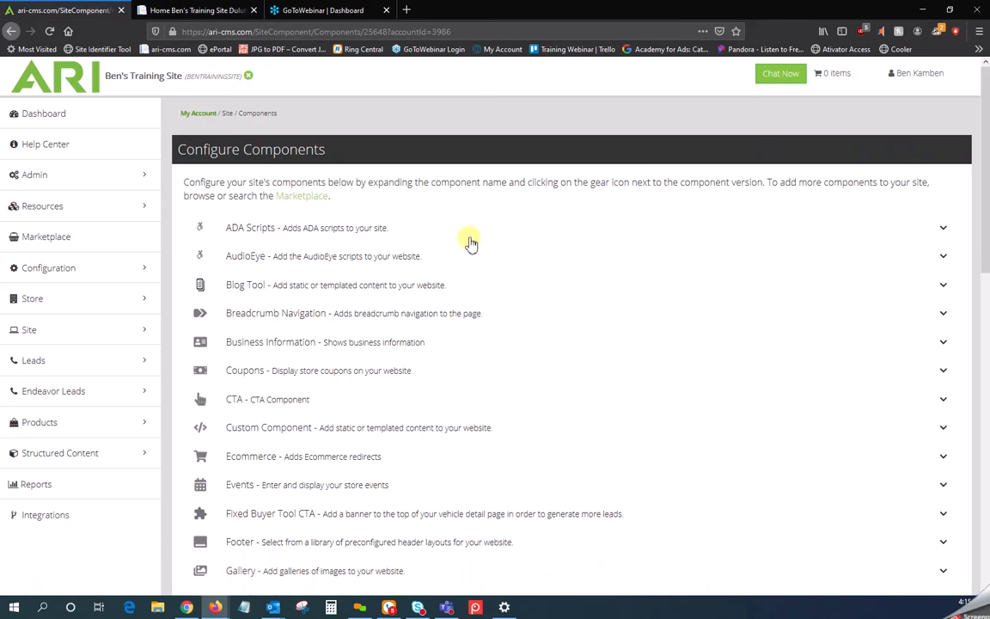
{"action": "scroll", "coordinate": [572, 229], "scroll_direction": "down", "scroll_amount": 7}
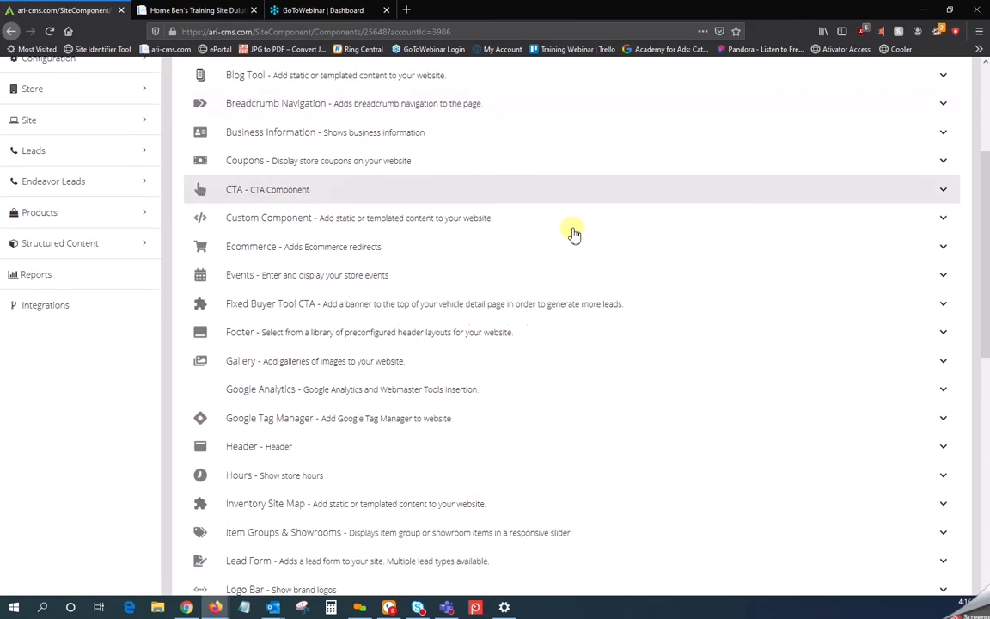
{"action": "scroll", "coordinate": [572, 232], "scroll_direction": "down", "scroll_amount": 3}
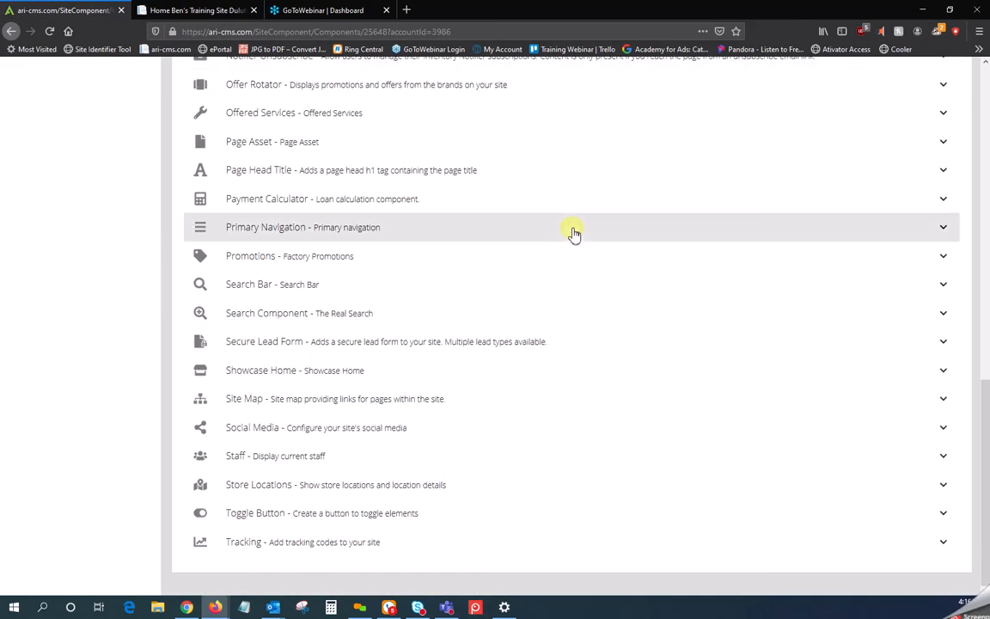
{"action": "left_click", "coordinate": [491, 427]}
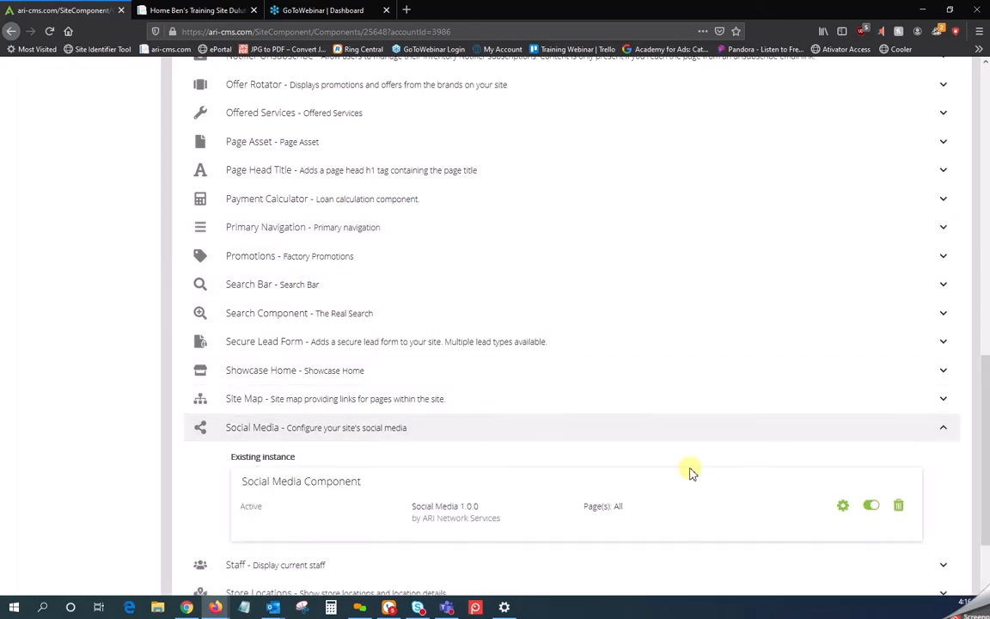
{"action": "left_click", "coordinate": [845, 510]}
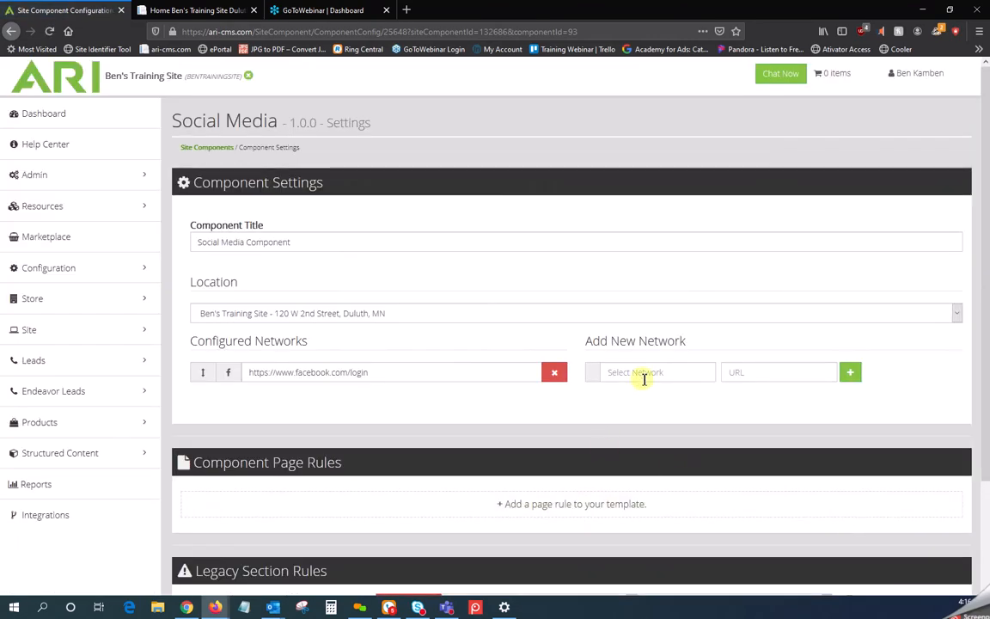
Step: Look through the full list of selectable social networks without choosing one, and return to the CMS dashboard
{"action": "left_click", "coordinate": [647, 373]}
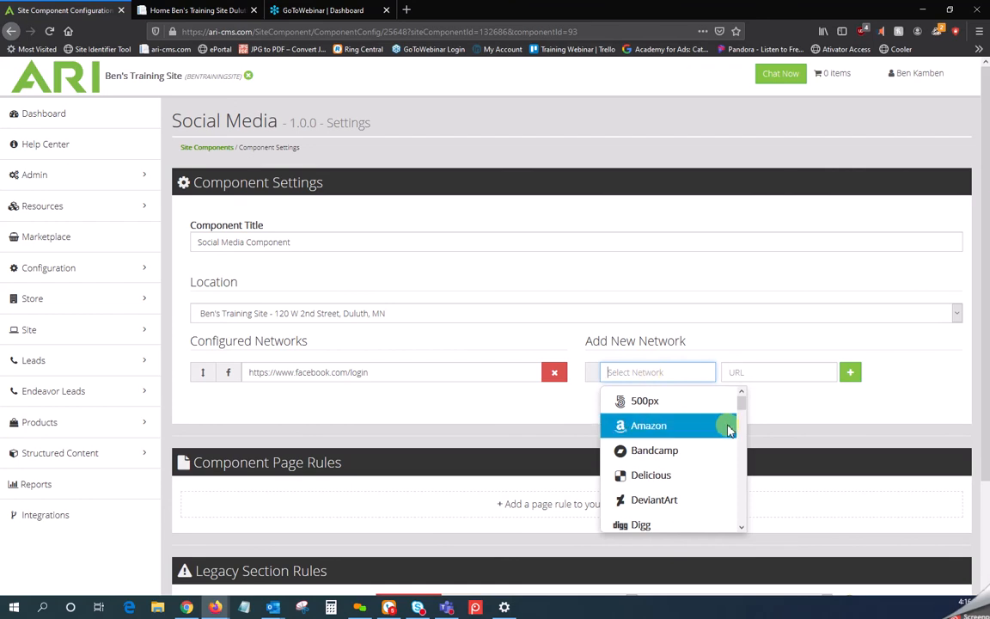
{"action": "left_click_drag", "start_coordinate": [742, 404], "coordinate": [743, 523]}
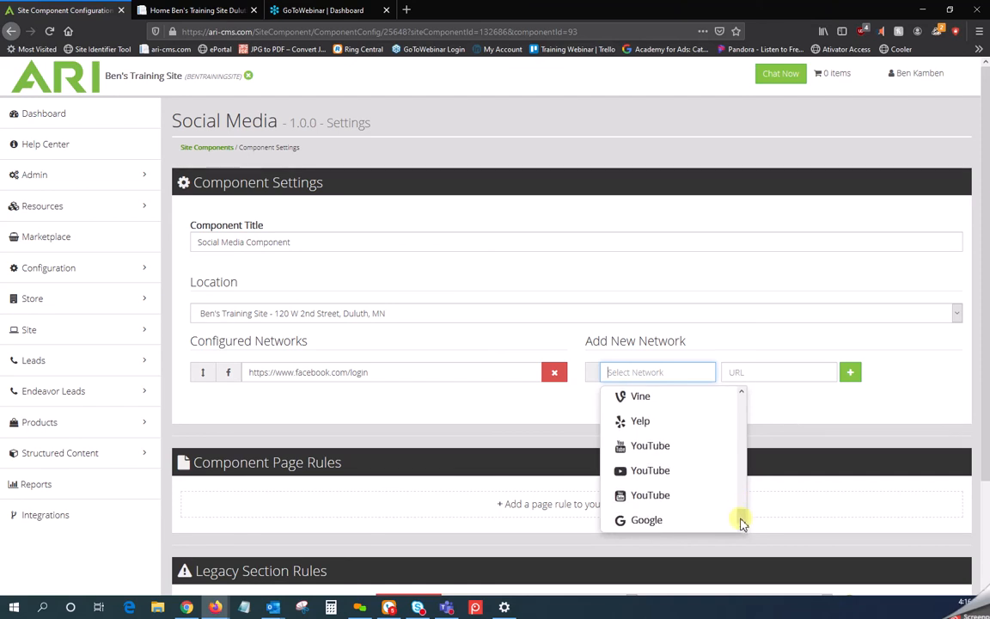
{"action": "left_click", "coordinate": [916, 386]}
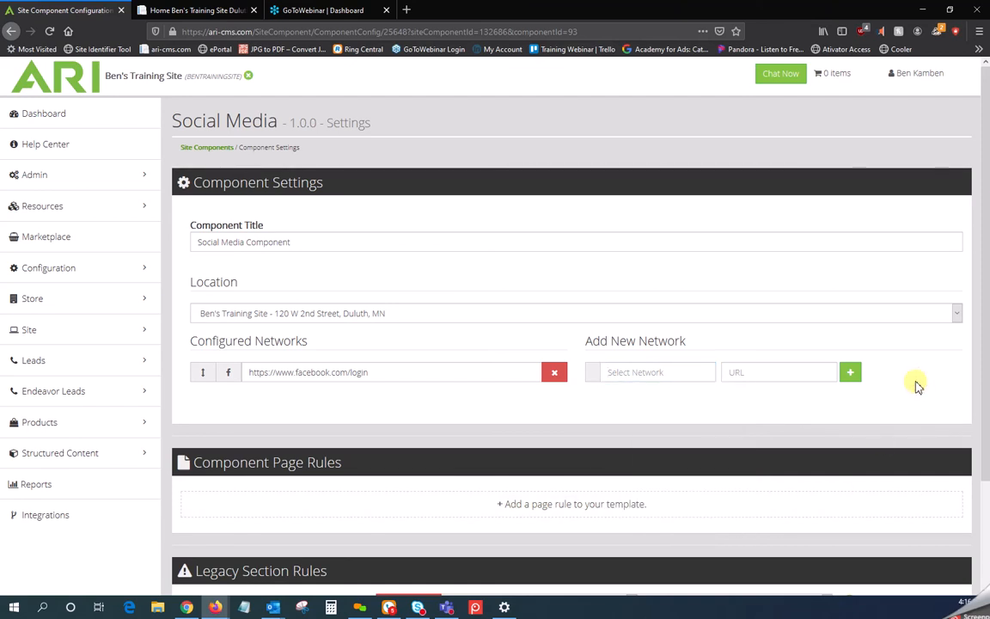
{"action": "left_click", "coordinate": [125, 115]}
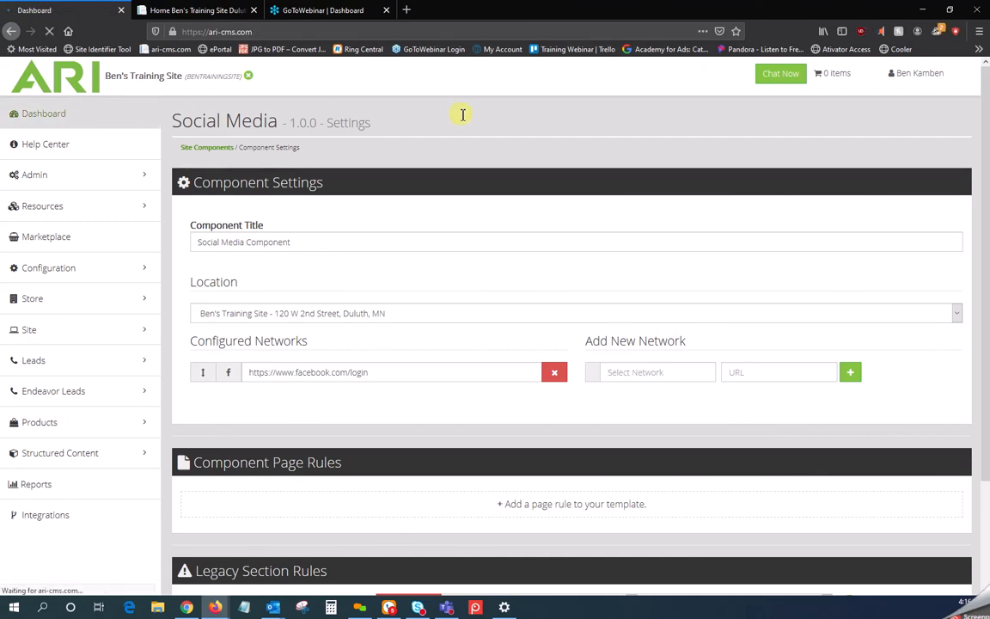